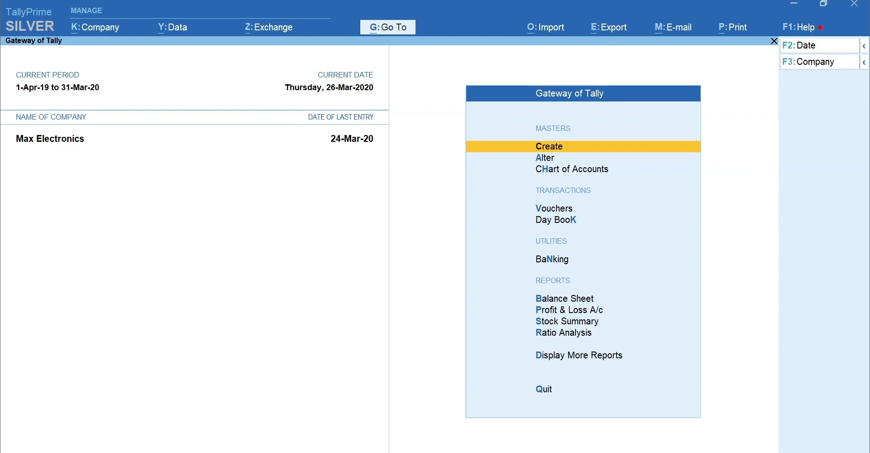
# Step: Open the Assembled Desktop stock item for alteration
pyautogui.press('a')
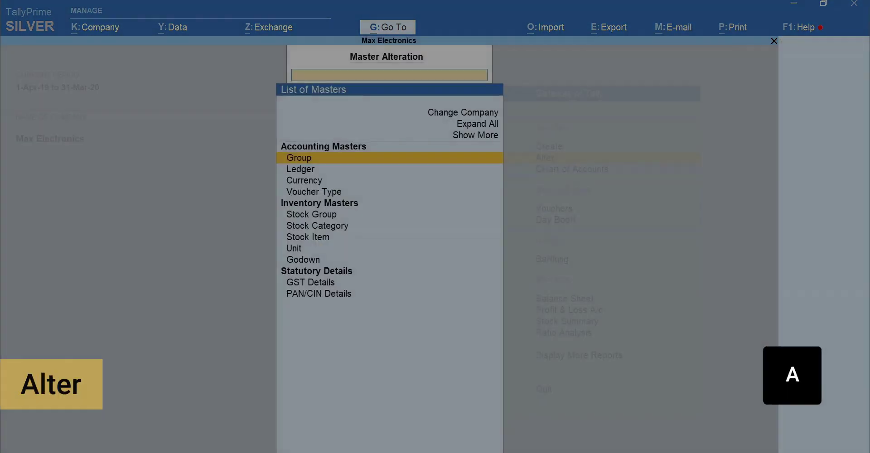
pyautogui.press('Down')
pyautogui.press('Down')
pyautogui.press('Down')
pyautogui.press('Down')
pyautogui.press('Down')
pyautogui.press('Down')
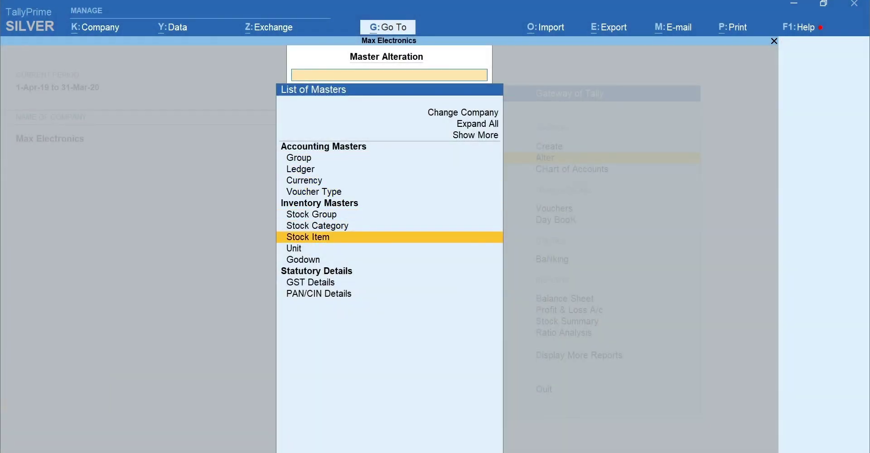
pyautogui.press('Return')
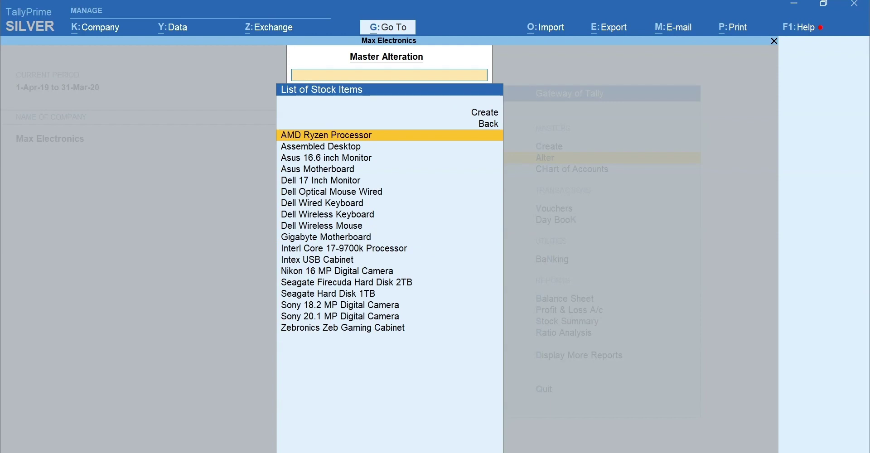
pyautogui.press('Down')
pyautogui.press('Return')
# Step: Enable Show more configurations in the stock item configuration
pyautogui.press('F12')
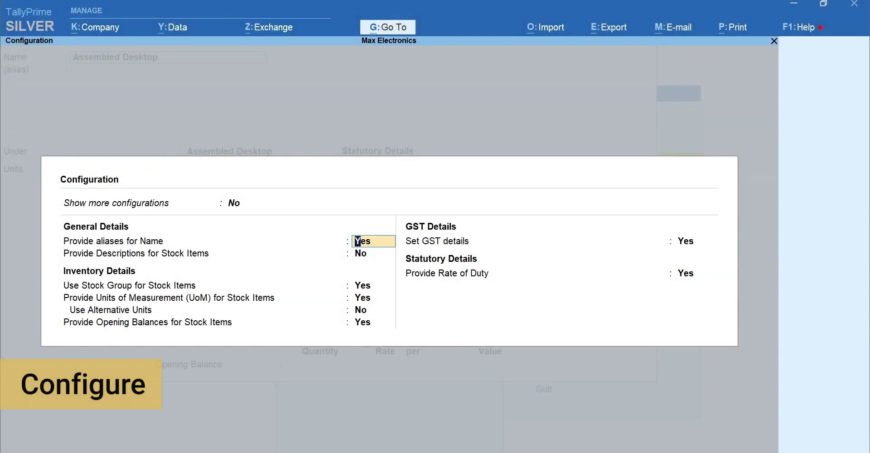
pyautogui.press('Up')
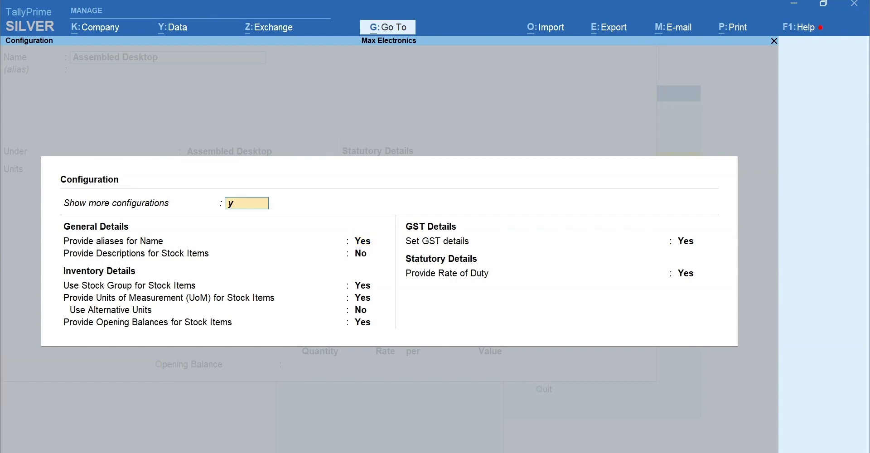
pyautogui.write('y')
pyautogui.press('Return')
# Step: Enable Set Components List (Bill of Materials) in Stock Items and accept the configuration
pyautogui.press('Down')
pyautogui.press('Down')
pyautogui.press('Down')
pyautogui.press('Down')
pyautogui.press('Down')
pyautogui.press('Down')
pyautogui.press('Down')
pyautogui.press('Down')
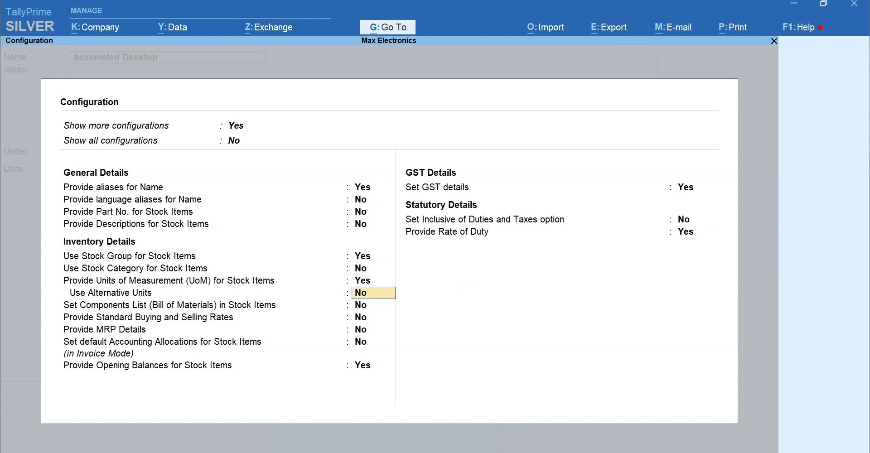
pyautogui.write('y')
pyautogui.press('Return')
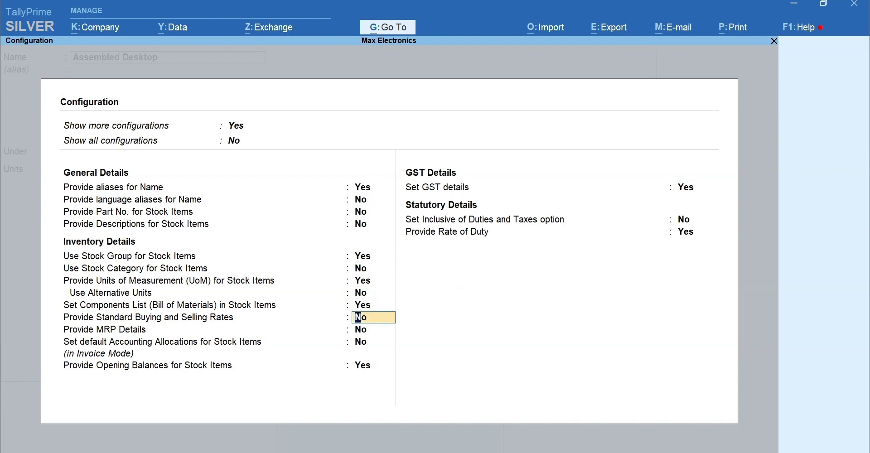
pyautogui.hotkey('ctrl', 'a')
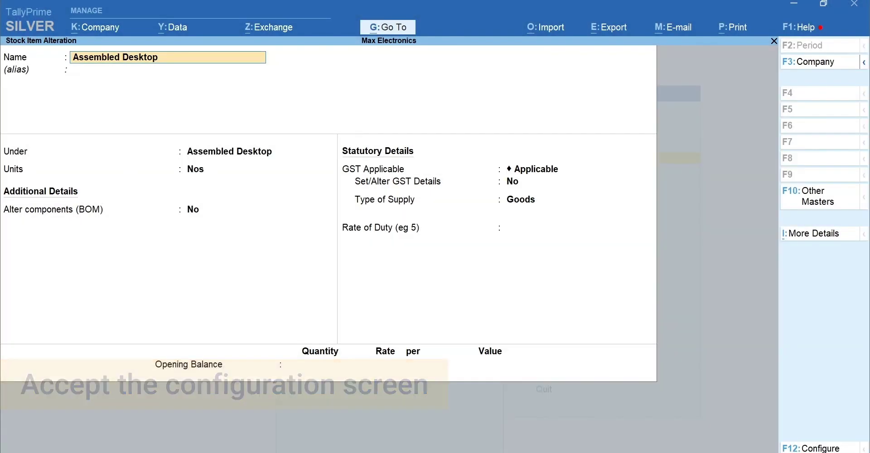
# Step: Turn on component alteration for Assembled Desktop and create a BoM named Standard Desktop with a unit of manufacture of 1
pyautogui.press('Return')
pyautogui.press('Return')
pyautogui.press('Return')
pyautogui.press('Return')
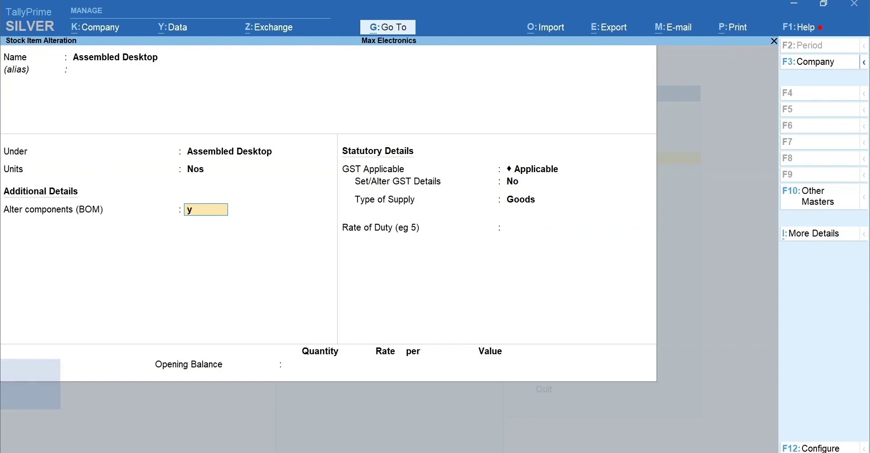
pyautogui.press('Return')
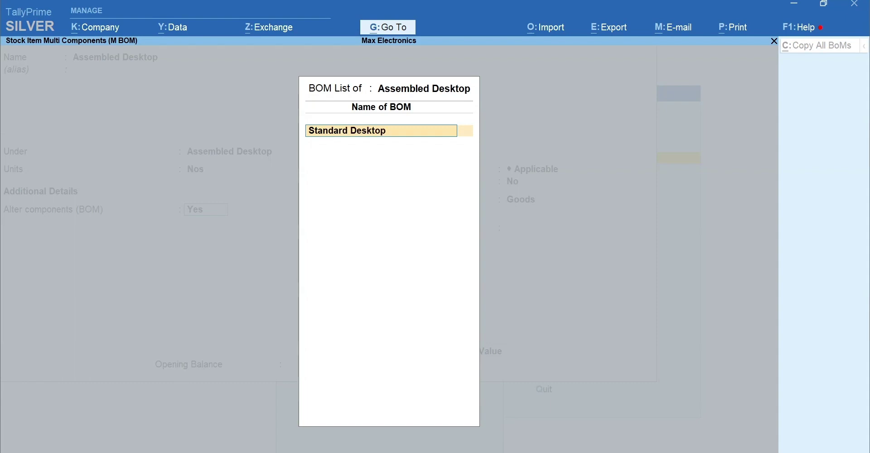
pyautogui.press('Return')
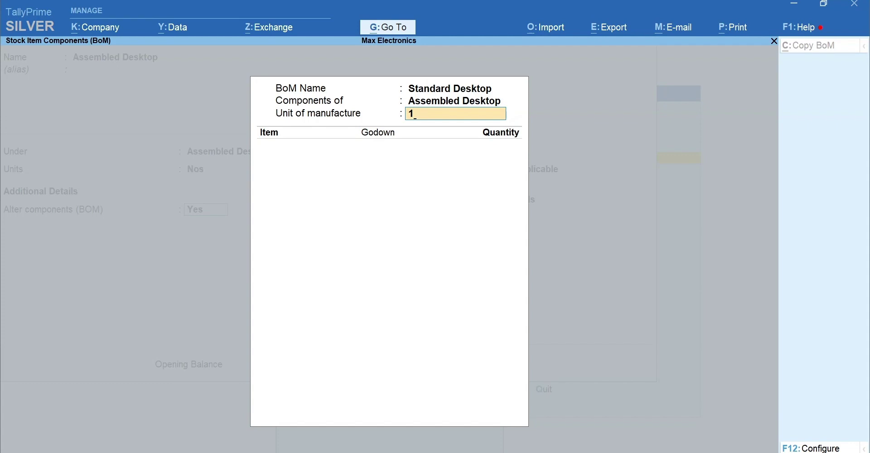
pyautogui.press('Return')
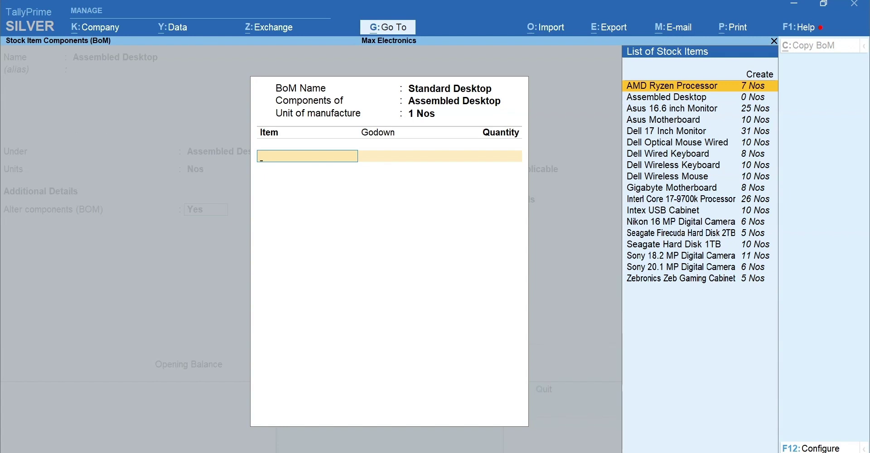
# Step: Add Asus 16.6 inch Monitor from the Warehouse godown, quantity 1, to the Standard Desktop BoM
pyautogui.write('Asu')
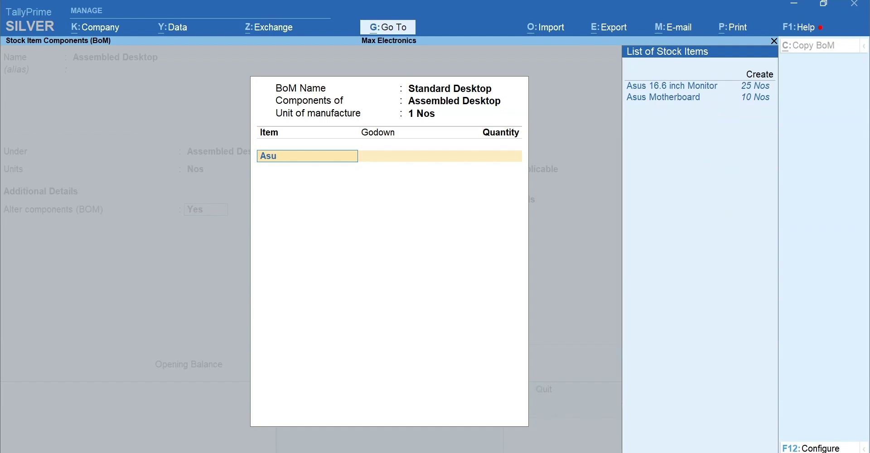
pyautogui.press('Return')
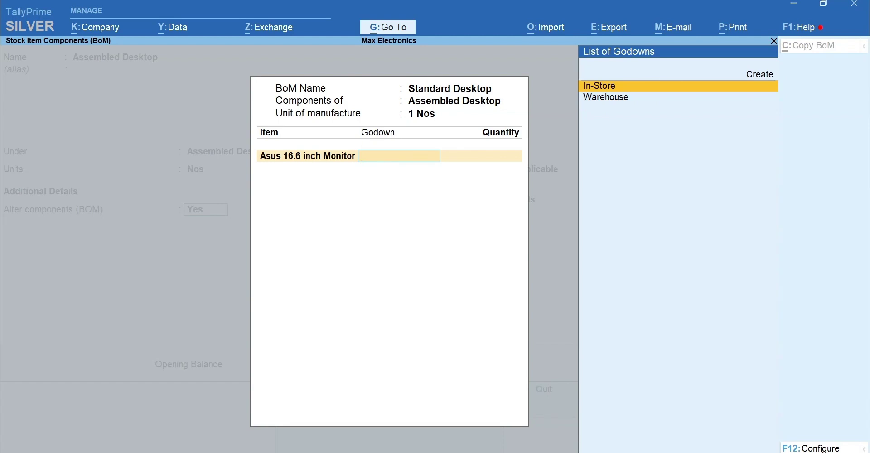
pyautogui.press('Down')
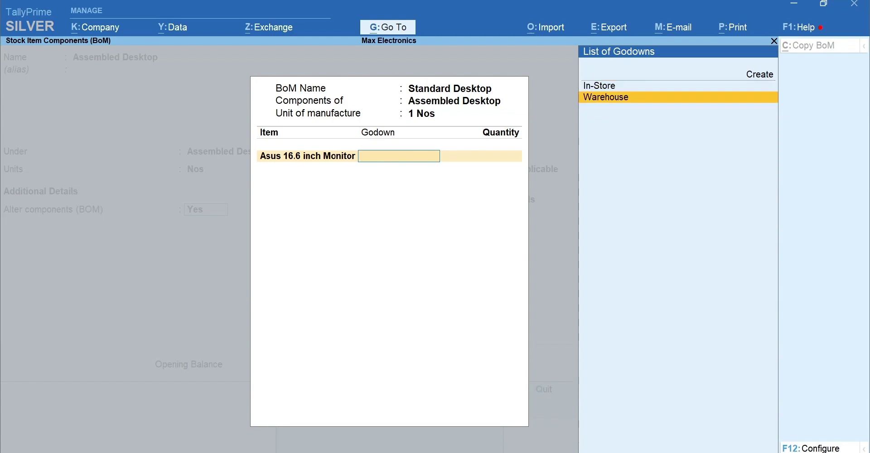
pyautogui.press('Return')
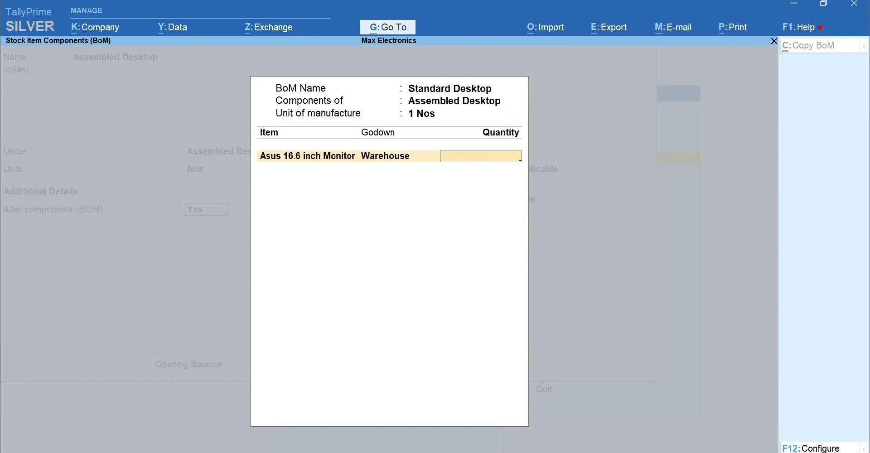
pyautogui.write('1')
pyautogui.press('Return')
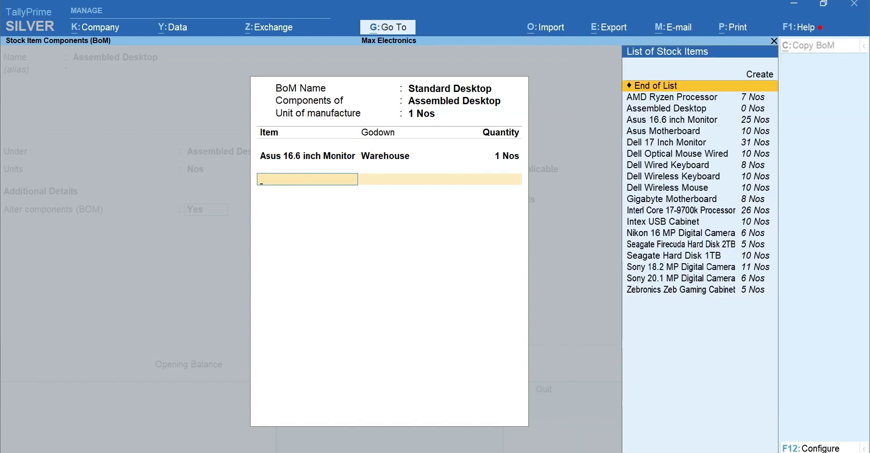
# Step: Add Dell Wired Keyboard from the Warehouse godown, quantity 1, to the Standard Desktop BoM
pyautogui.write('Dell')
pyautogui.press('Down')
pyautogui.press('Down')
pyautogui.press('Down')
pyautogui.press('Return')
pyautogui.press('Return')
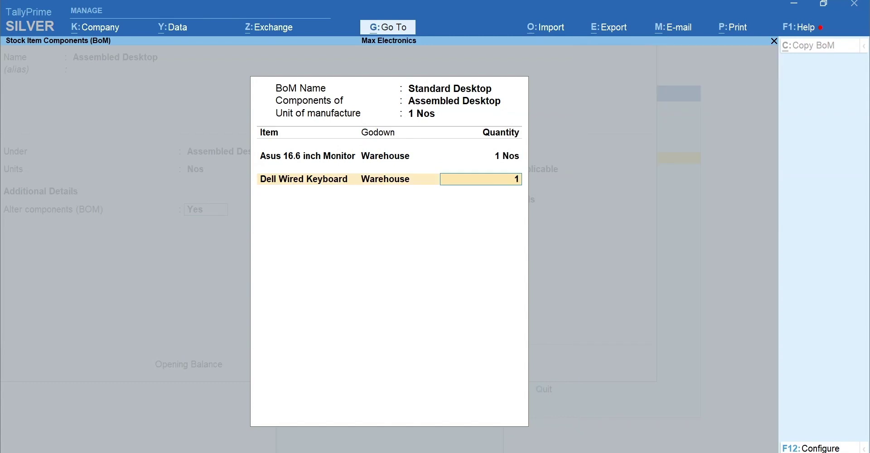
pyautogui.write('1')
pyautogui.press('Return')
# Step: Add Dell Optical Mouse Wired from the Warehouse godown, quantity 1, to the Standard Desktop BoM
pyautogui.write('Dell')
pyautogui.press('Down')
pyautogui.press('Down')
pyautogui.press('Return')
pyautogui.press('Return')
pyautogui.write('1')
pyautogui.press('Return')
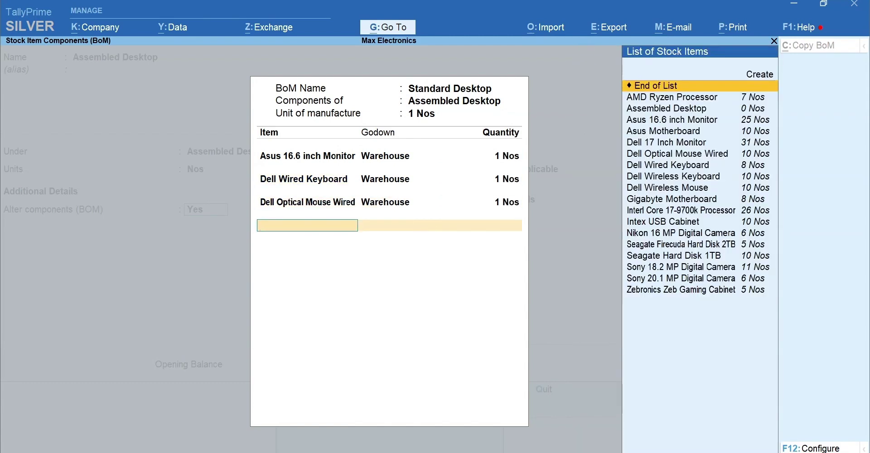
# Step: Add Asus Motherboard from the Warehouse godown, quantity 1, to the Standard Desktop BoM
pyautogui.write('Asus')
pyautogui.press('Down')
pyautogui.press('Return')
pyautogui.press('Down')
pyautogui.press('Return')
pyautogui.write('1')
pyautogui.press('Return')
# Step: Add AMD Ryzen Processor from the Warehouse godown, quantity 1, to the Standard Desktop BoM
pyautogui.write('AMD')
pyautogui.press('Return')
pyautogui.press('Down')
pyautogui.press('Return')
pyautogui.write('1')
pyautogui.press('Return')
# Step: Add Seagate Hard Disk 1TB from the Warehouse godown, quantity 1, to the Standard Desktop BoM
pyautogui.press('s')
pyautogui.press('Down')
pyautogui.press('Return')
pyautogui.press('Down')
pyautogui.press('Return')
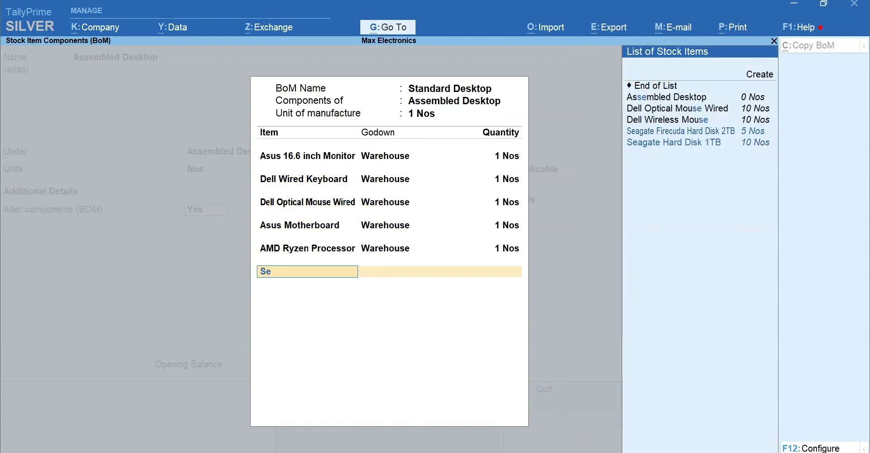
pyautogui.write('1')
pyautogui.press('Return')
# Step: Add Intex USB Cabinet from the Warehouse godown, quantity 1, to the Standard Desktop BoM and end its component list
pyautogui.write('In')
pyautogui.press('Down')
pyautogui.press('Return')
pyautogui.press('Down')
pyautogui.press('Return')
pyautogui.write('1')
pyautogui.press('Return')
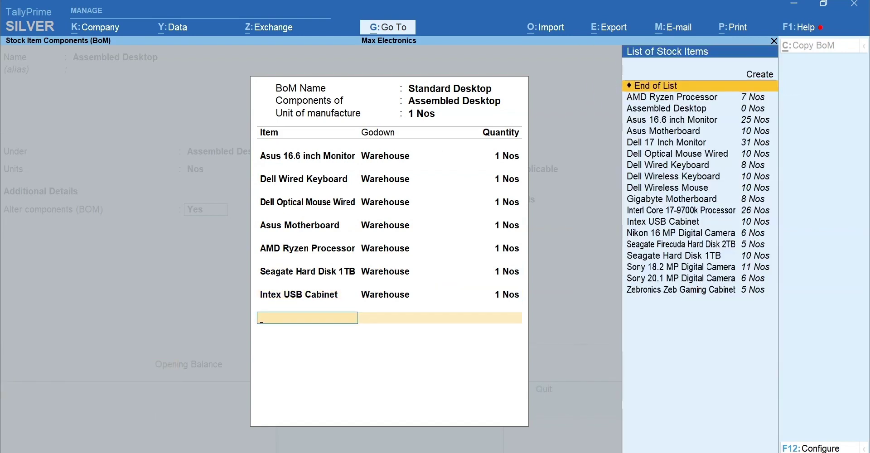
pyautogui.press('Return')
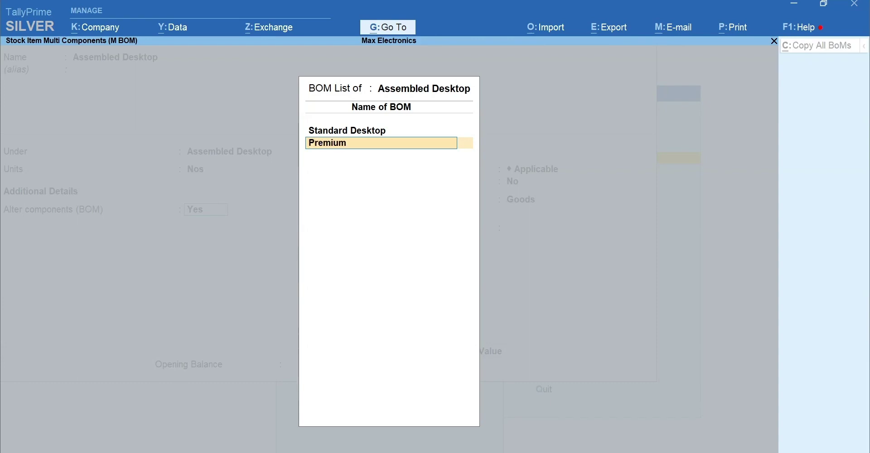
# Step: Create a Premium Desktop BoM with a unit of manufacture of 1 and enable Define Type of Component for BOM
pyautogui.press('Return')
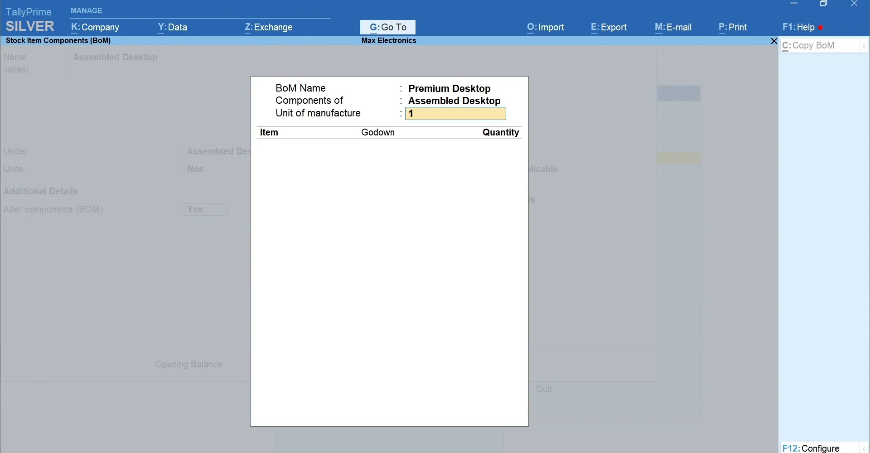
pyautogui.press('Return')
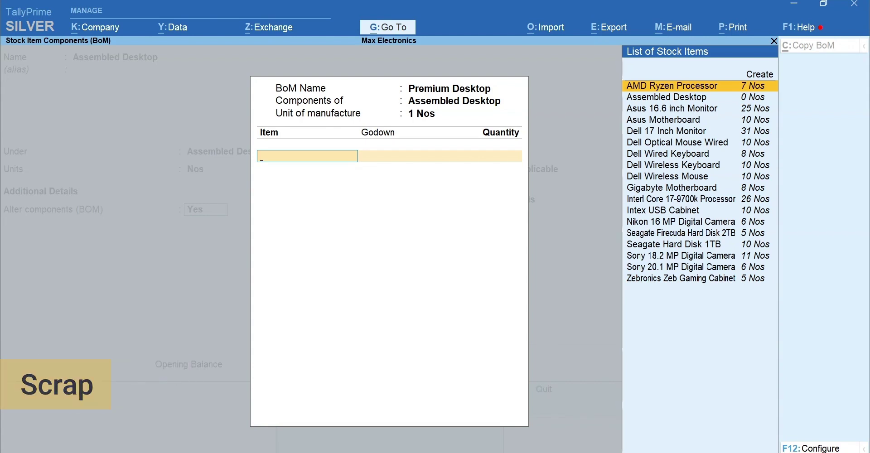
pyautogui.press('F12')
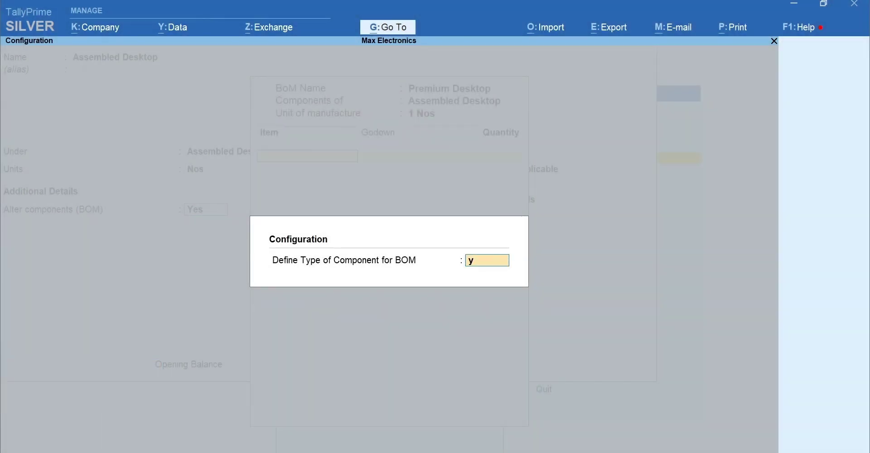
pyautogui.press('Return')
pyautogui.press('Return')
# Step: Add Dell 17 Inch Monitor from Warehouse as a Component, quantity 1, to the Premium Desktop BoM
pyautogui.write('Dell')
pyautogui.press('Return')
pyautogui.press('Return')
pyautogui.press('Return')
pyautogui.write('1')
pyautogui.press('Return')
# Step: Add Dell Wireless Keyboard from Warehouse as a Component, quantity 1, to the Premium Desktop BoM
pyautogui.write('Dell')
pyautogui.press('Down')
pyautogui.press('Down')
pyautogui.press('Down')
pyautogui.press('Return')
pyautogui.press('Down')
pyautogui.press('Return')
pyautogui.press('Return')
pyautogui.press('1')
pyautogui.press('Return')
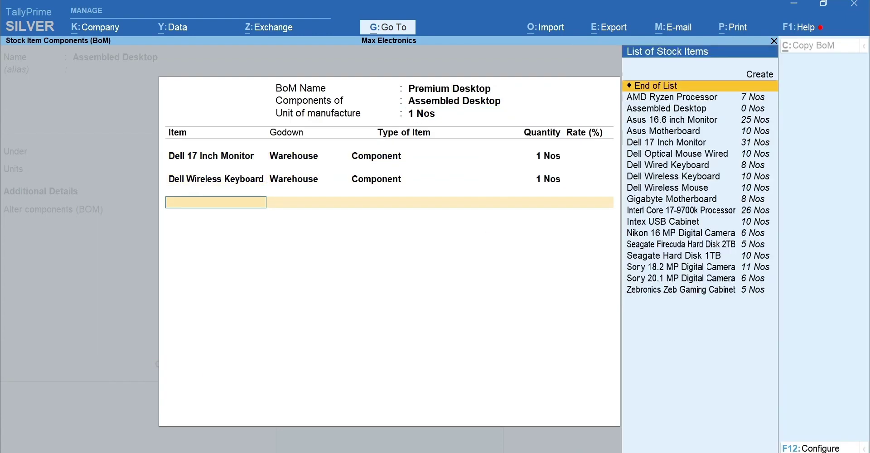
# Step: Add Dell Wireless Mouse from Warehouse as a Component, quantity 1, to the Premium Desktop BoM
pyautogui.write('Dell')
pyautogui.press('Down')
pyautogui.press('Down')
pyautogui.press('Down')
pyautogui.press('Down')
pyautogui.press('Return')
pyautogui.press('Down')
pyautogui.press('Return')
pyautogui.press('Return')
pyautogui.press('1')
pyautogui.press('Return')
# Step: Add Gigabyte Motherboard from Warehouse as a Component, quantity 1, to the Premium Desktop BoM
pyautogui.write('Gig')
pyautogui.press('Return')
pyautogui.press('Down')
pyautogui.press('Return')
pyautogui.press('Return')
pyautogui.press('1')
pyautogui.press('Return')
# Step: Add AMD Ryzen Processor from Warehouse as a Component, quantity 1, to the Premium Desktop BoM
pyautogui.write('Am')
pyautogui.press('Return')
pyautogui.press('Down')
pyautogui.press('Return')
pyautogui.press('Return')
pyautogui.press('1')
pyautogui.press('Return')
# Step: Add Seagate Firecuda Hard Disk 2TB from Warehouse as a Component, quantity 1, to the Premium Desktop BoM
pyautogui.write('Se')
pyautogui.press('Return')
pyautogui.press('Down')
pyautogui.press('Return')
pyautogui.press('Return')
pyautogui.press('1')
pyautogui.press('Return')
# Step: Add Zebronics Zeb Gaming Cabinet from Warehouse as a Component, quantity 1 Nos, to the Premium Desktop BoM
pyautogui.write('Ze')
pyautogui.press('Return')
pyautogui.press('Down')
pyautogui.press('Return')
pyautogui.press('Return')
pyautogui.write('1 Nos')
pyautogui.press('Return')
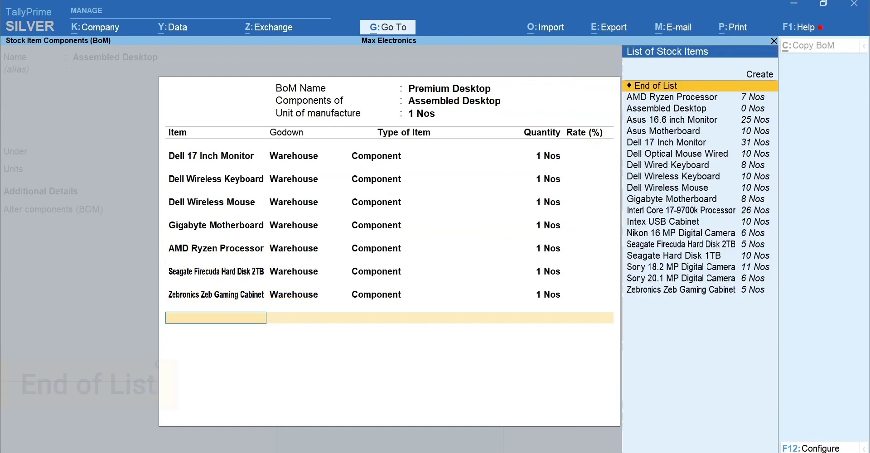
# Step: End the Premium Desktop component list and the BoM list, and save the Assembled Desktop stock item
pyautogui.press('Return')
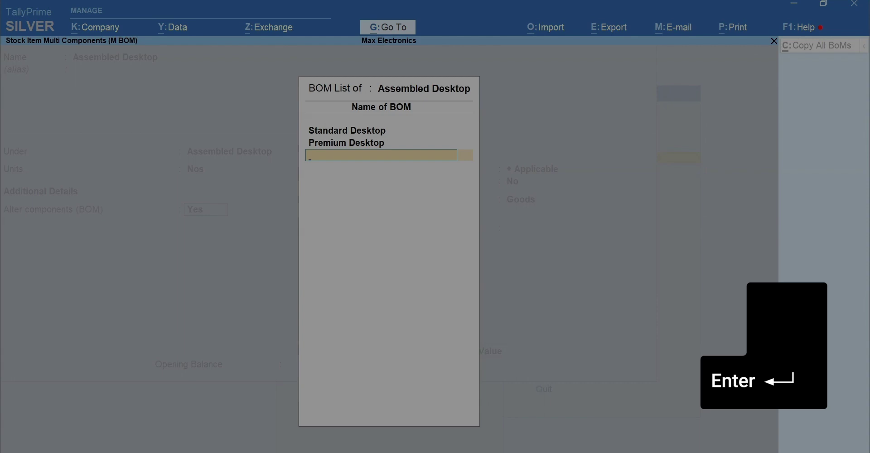
pyautogui.press('Return')
pyautogui.hotkey('ctrl', 'a')
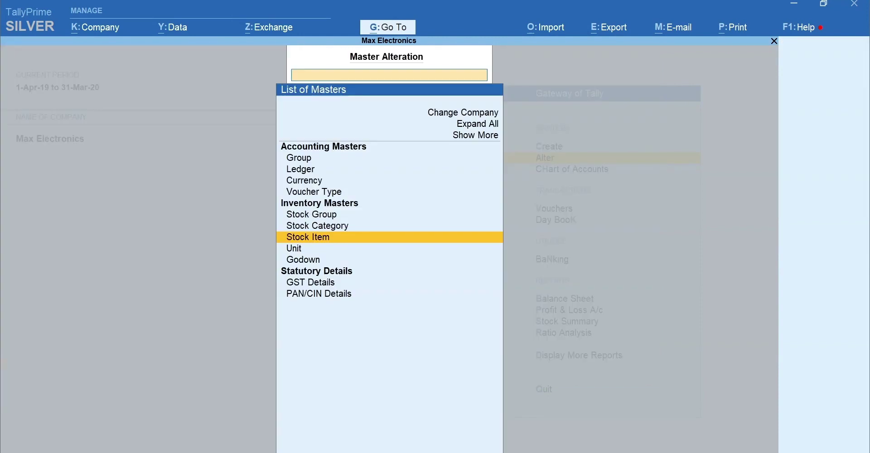
# Step: Open the Cost Estimation report for the Assembled Desktop stock group and show the estimates for all its BoMs
pyautogui.hotkey('alt', 'g')
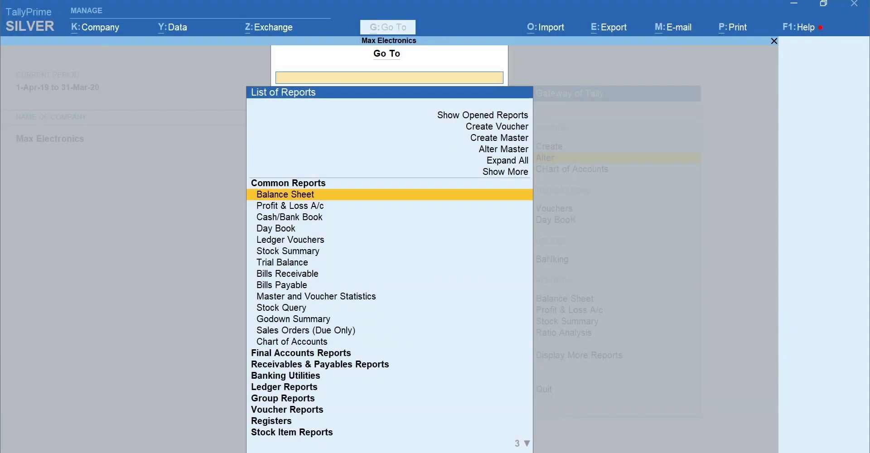
pyautogui.write('t Estim')
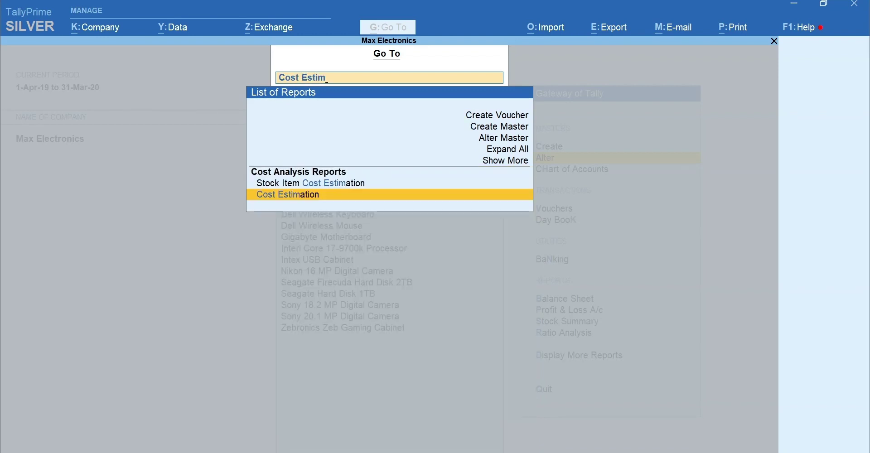
pyautogui.press('Return')
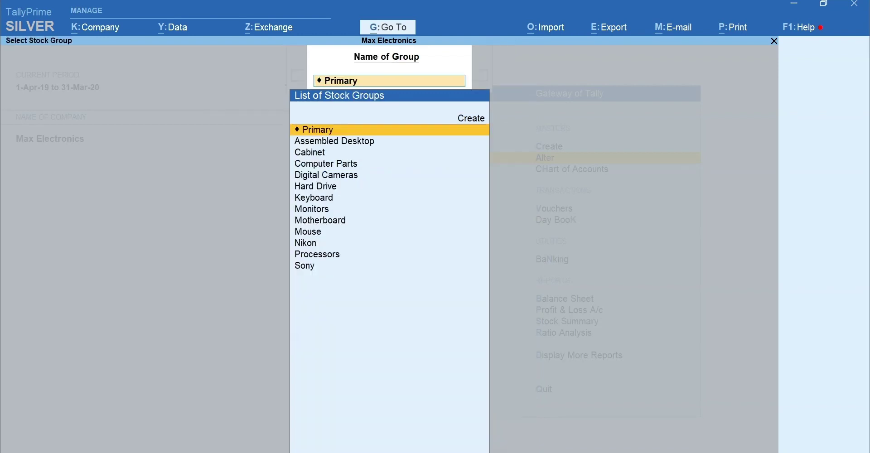
pyautogui.press('Down')
pyautogui.press('Return')
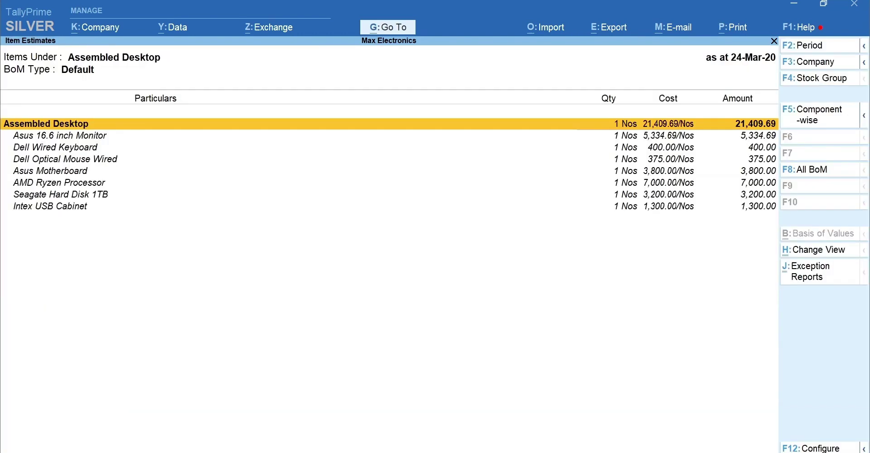
pyautogui.press('F8')
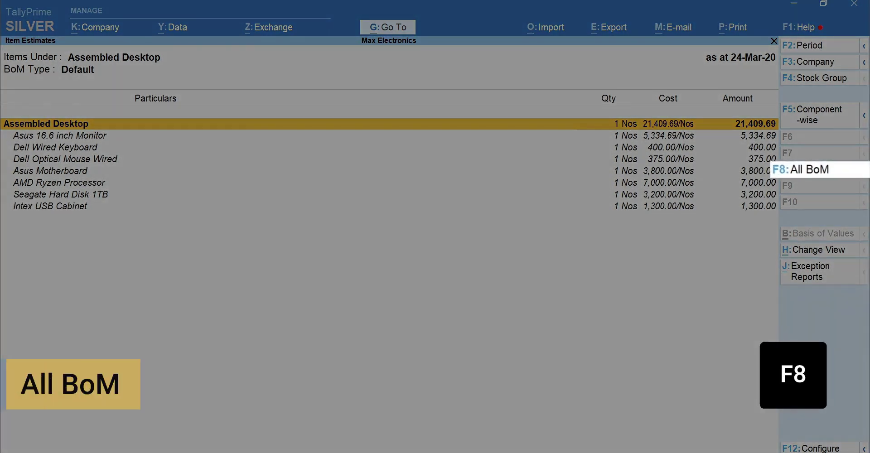
pyautogui.press('Down')
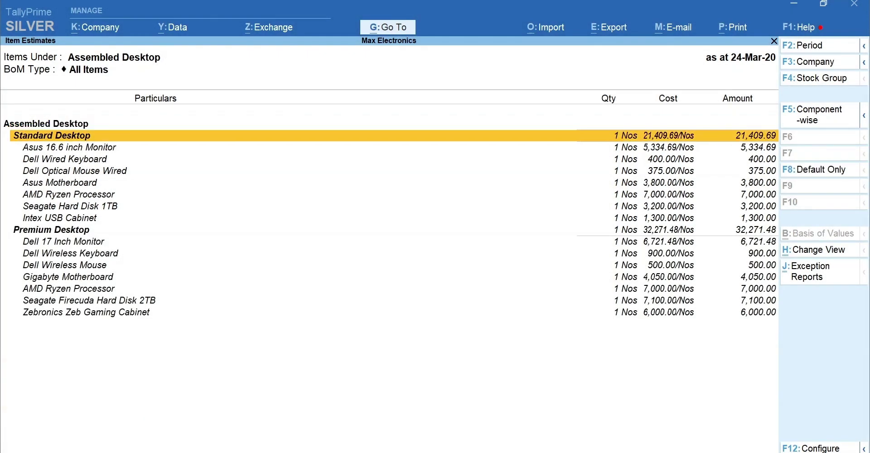
# Step: Leave the cost estimates report and open a new Stock Journal inventory voucher
pyautogui.press('Escape')
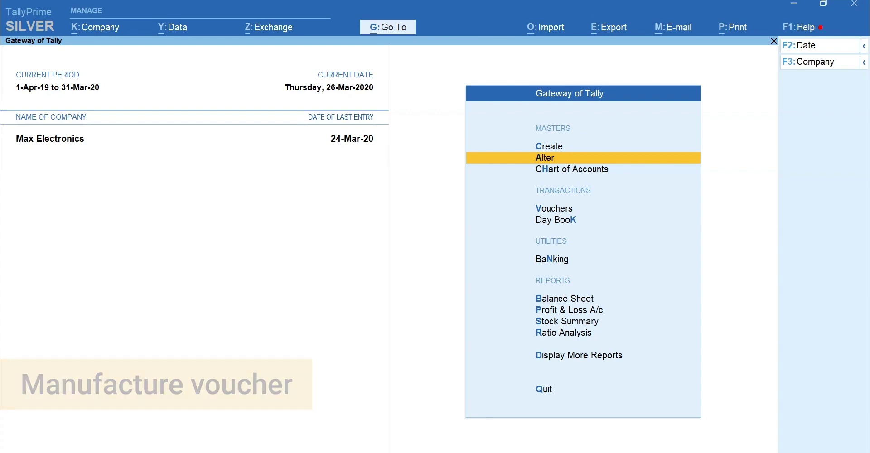
pyautogui.press('v')
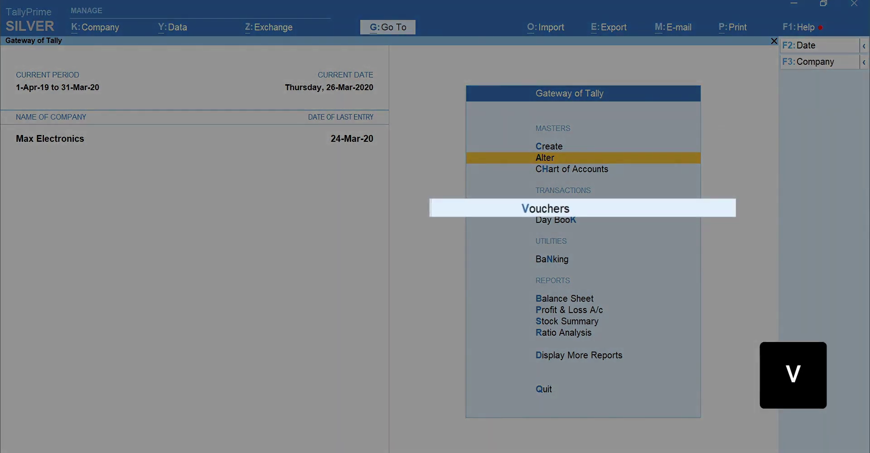
pyautogui.press('F10')
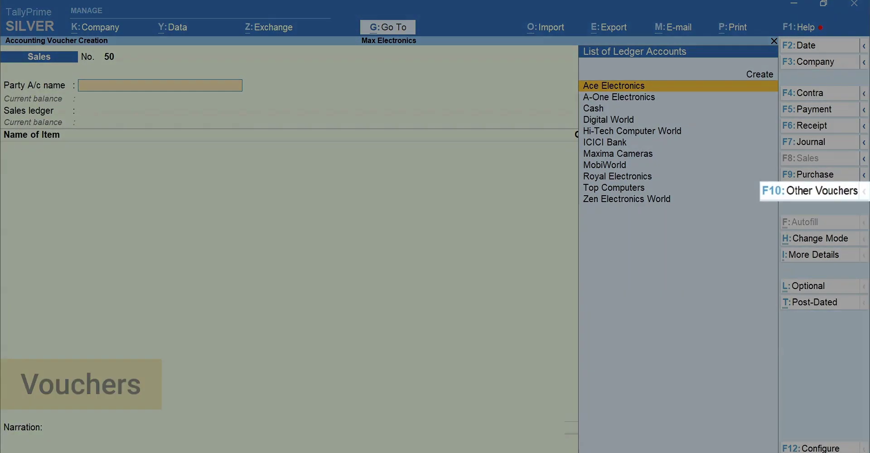
pyautogui.press('Down')
pyautogui.press('Down')
pyautogui.press('Down')
pyautogui.press('Down')
pyautogui.press('Down')
pyautogui.press('Down')
pyautogui.press('Down')
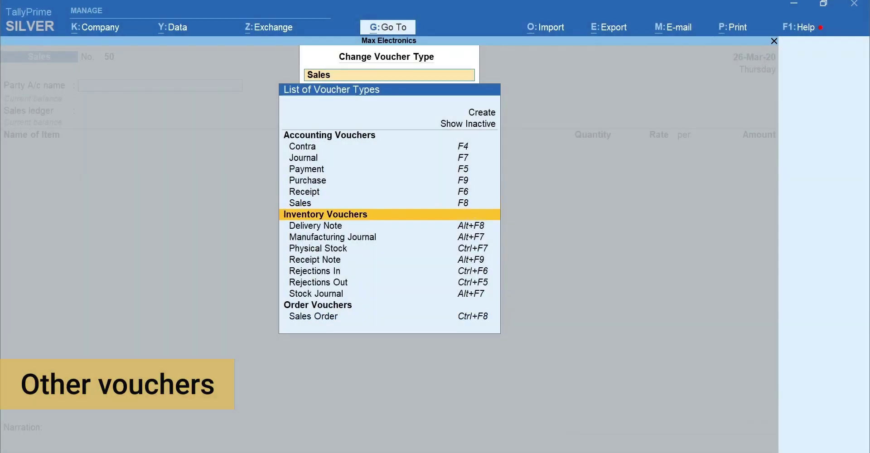
pyautogui.press('Return')
# Step: Change the Stock Journal's voucher mode to Use for Manufacturing Journal
pyautogui.press('ctrl')
pyautogui.hotkey('ctrl', 'h')
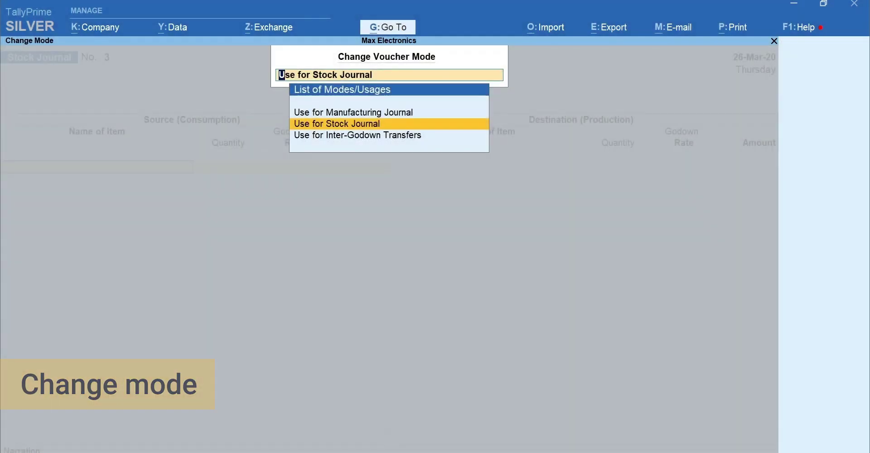
pyautogui.press('Up')
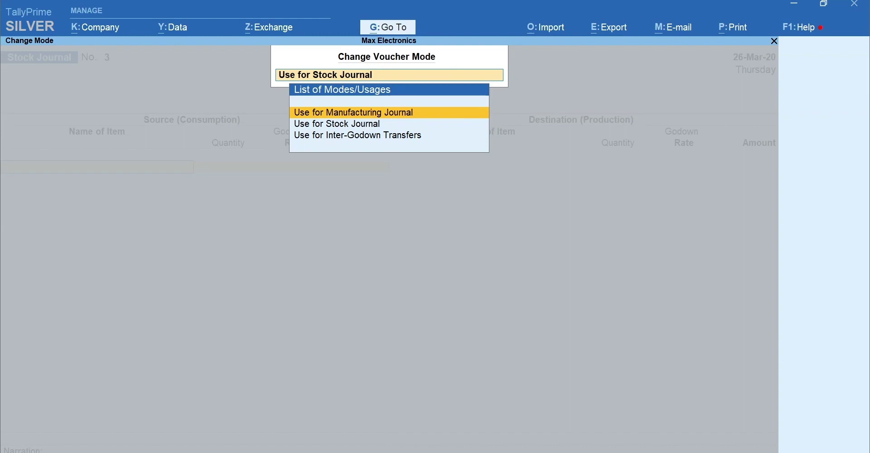
pyautogui.press('Return')
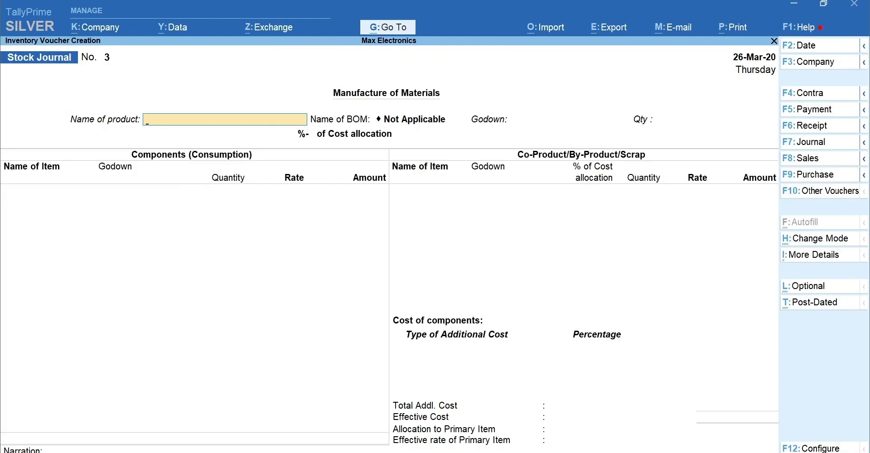
# Step: Set the manufactured product to Assembled Desktop with the Standard Desktop BoM, Warehouse godown and quantity 4 Nos
pyautogui.write('As')
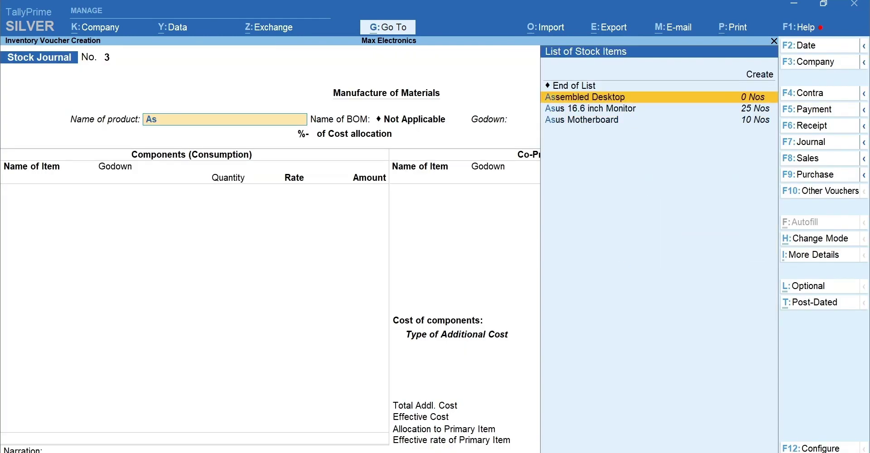
pyautogui.press('Return')
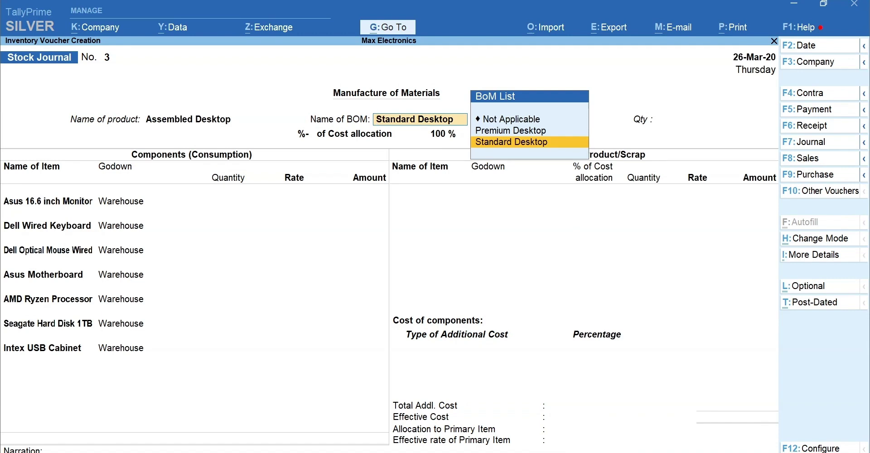
pyautogui.press('Return')
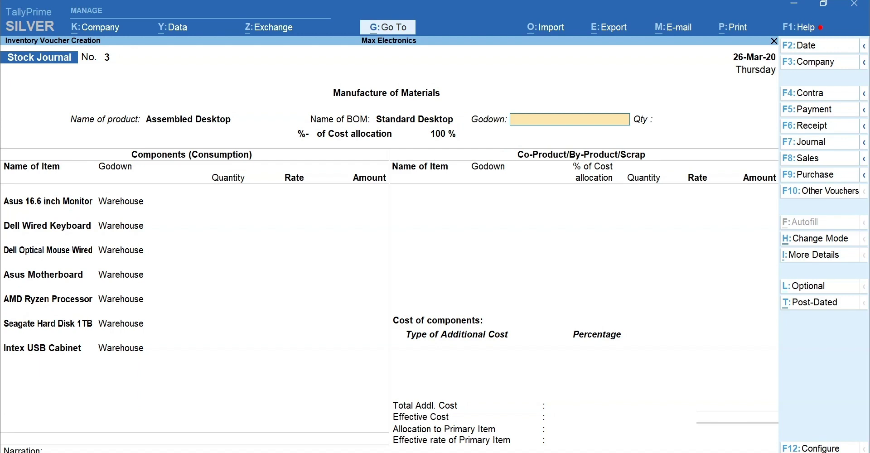
pyautogui.press('Return')
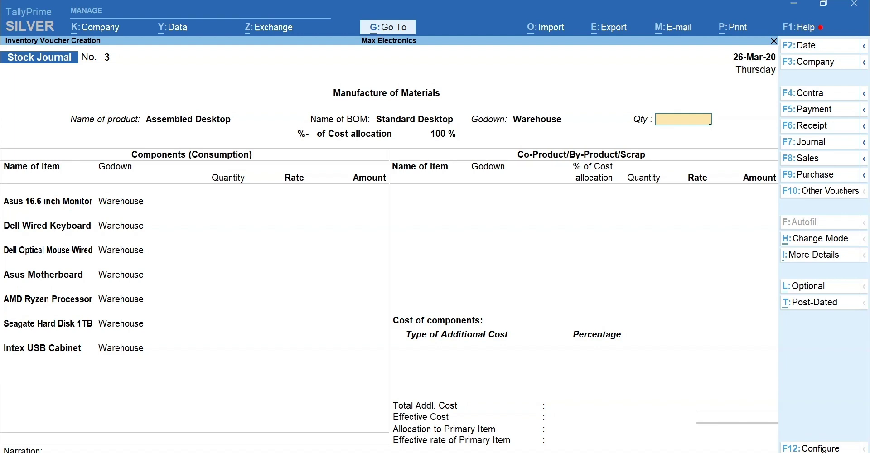
pyautogui.write('4')
pyautogui.press('Return')
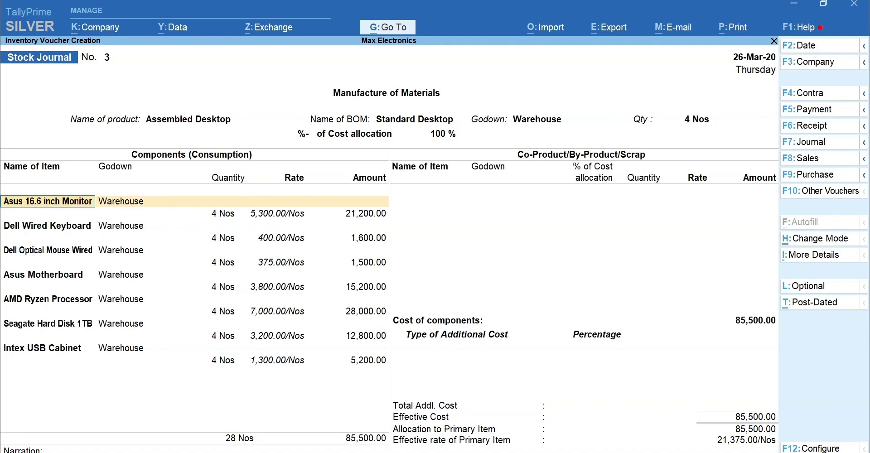
# Step: Accept the prefilled godown, quantity, rate and amount of every component line from Asus 16.6 inch Monitor through Intex USB Cabinet
pyautogui.press('Return')
pyautogui.press('Return')
pyautogui.press('Return')
pyautogui.press('Return')
pyautogui.press('Return')
pyautogui.press('Return')
pyautogui.press('Return')
pyautogui.press('Return')
pyautogui.press('Return')
pyautogui.press('Return')
pyautogui.press('Return')
pyautogui.press('Return')
pyautogui.press('Return')
pyautogui.press('Return')
pyautogui.press('Return')
pyautogui.press('Return')
pyautogui.press('Return')
pyautogui.press('Return')
pyautogui.press('Return')
pyautogui.press('Return')
pyautogui.press('Return')
pyautogui.press('Return')
pyautogui.press('Return')
pyautogui.press('Return')
pyautogui.press('Return')
pyautogui.press('Return')
pyautogui.press('Return')
pyautogui.press('Return')
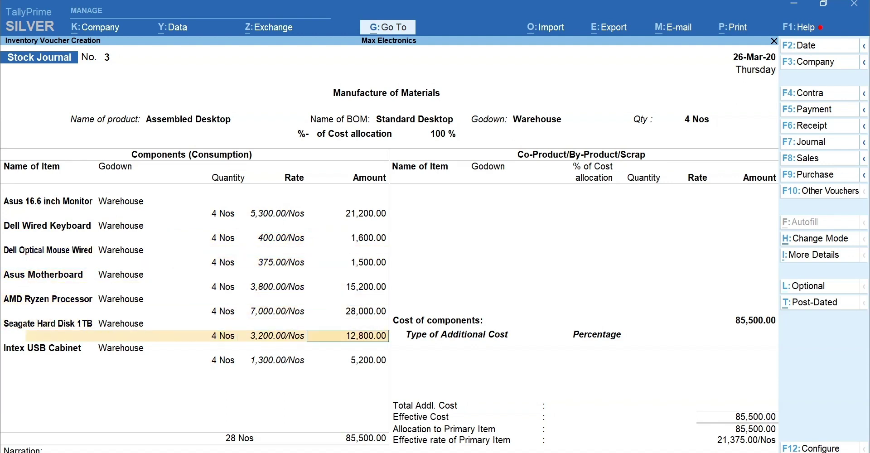
pyautogui.press('Return')
pyautogui.press('Return')
pyautogui.press('Return')
pyautogui.press('Return')
pyautogui.press('Return')
pyautogui.press('Return')
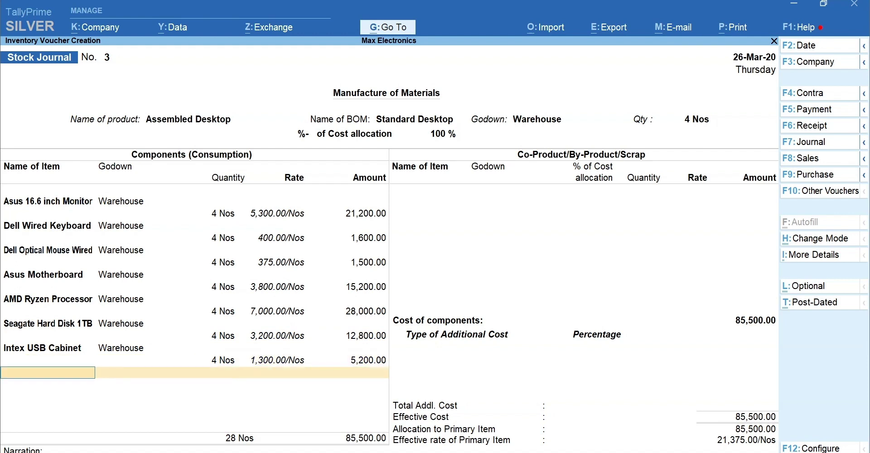
# Step: End the component list and close the Co-Product/By-Product/Scrap list without adding any item
pyautogui.press('Return')
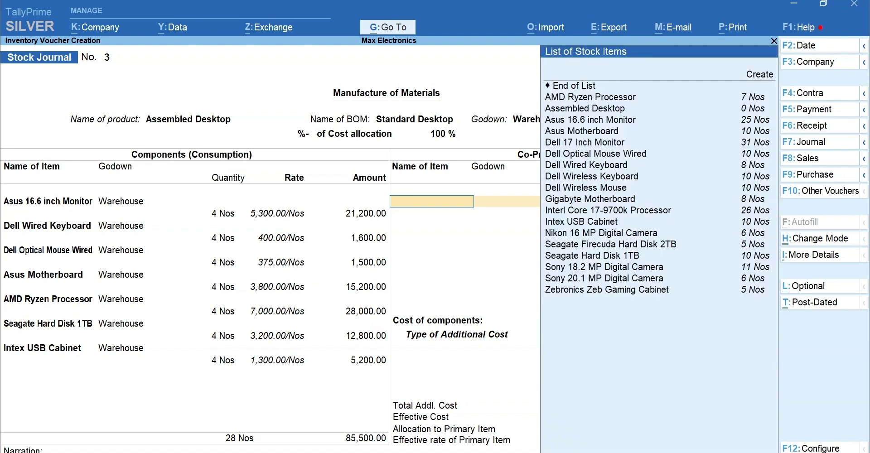
pyautogui.press('Down')
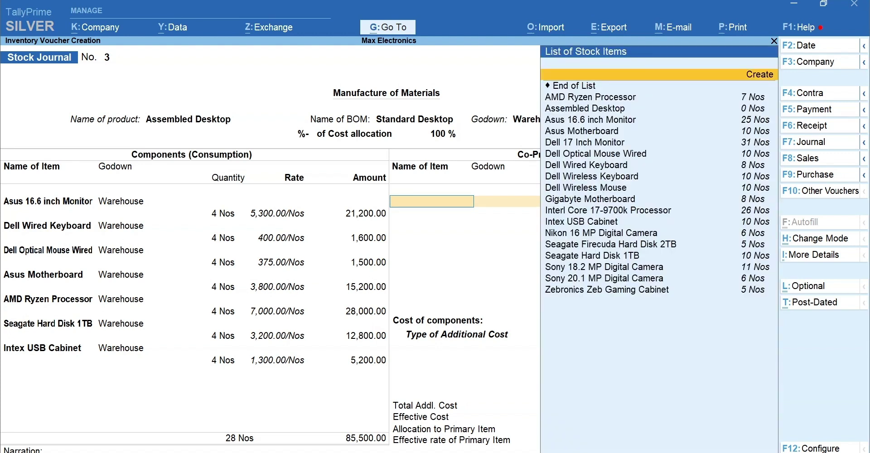
pyautogui.press('Return')
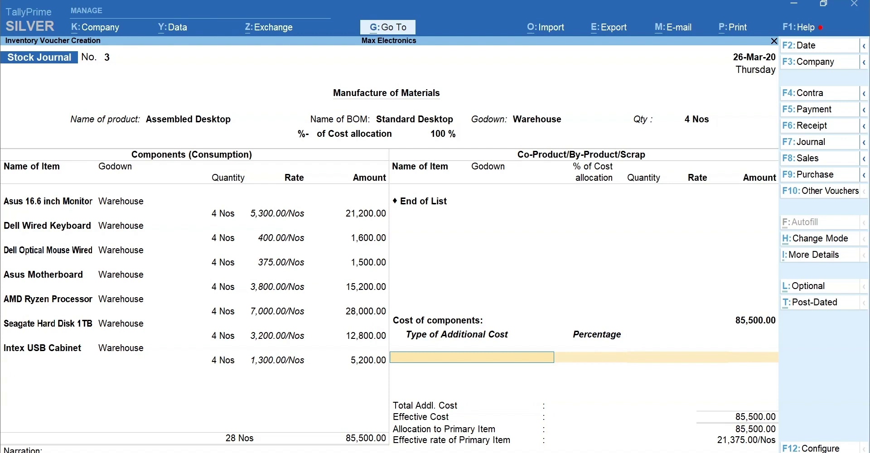
# Step: Add Assembly Charges as an additional cost at 10 % and accept the calculated amount
pyautogui.write('As')
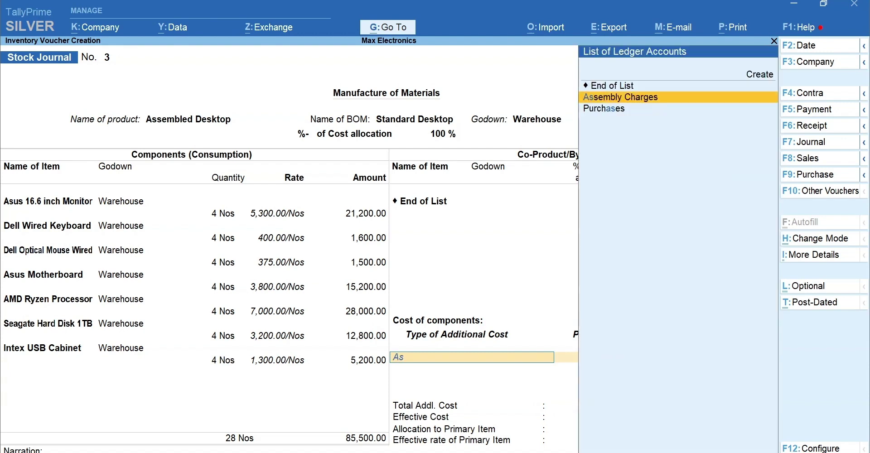
pyautogui.press('Return')
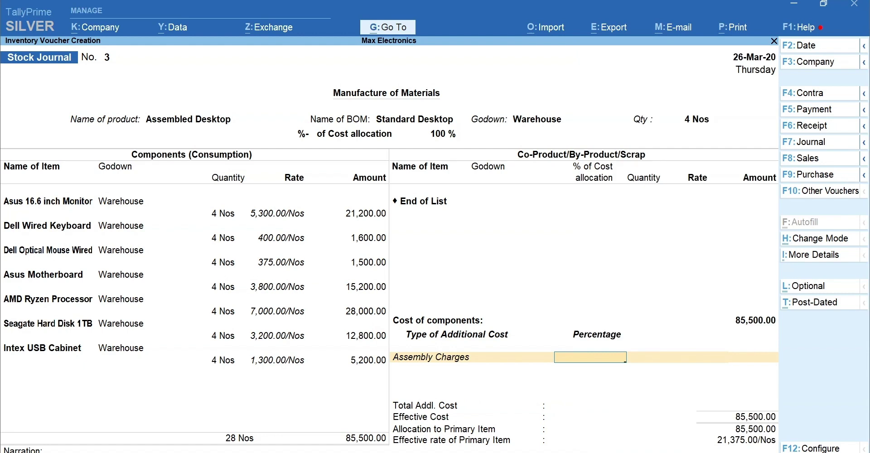
pyautogui.write('10')
pyautogui.press('Return')
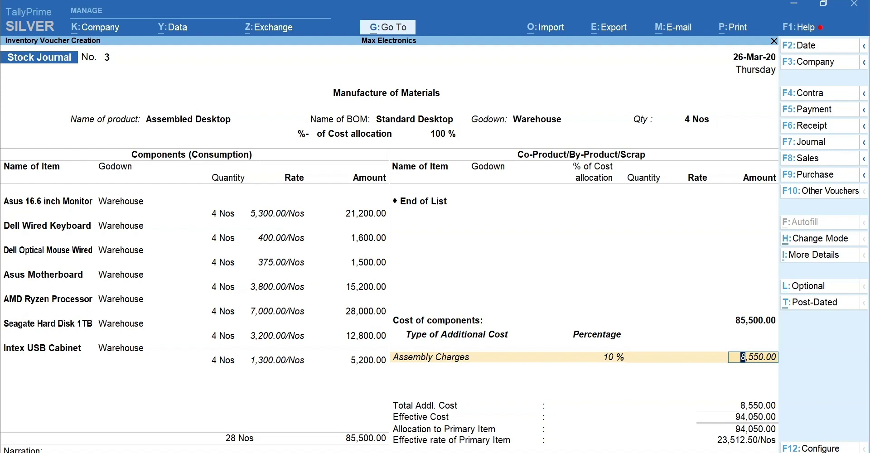
pyautogui.press('Return')
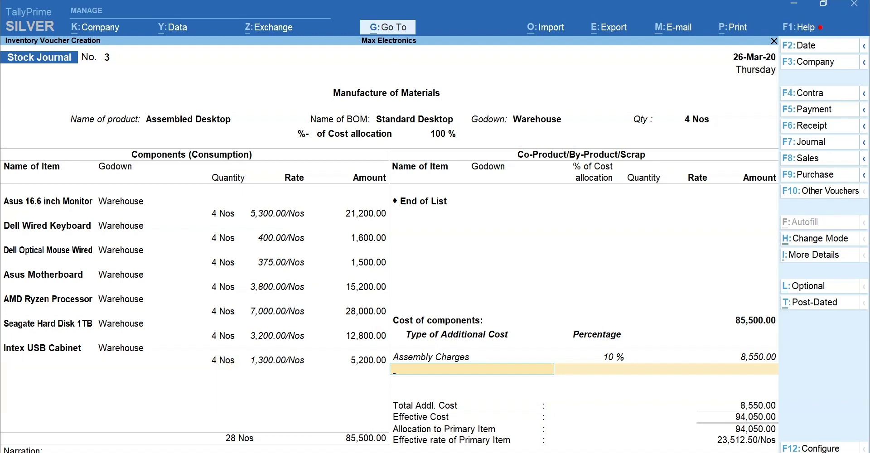
# Step: End the additional cost list, leave the narration blank and save the manufacturing voucher
pyautogui.press('Return')
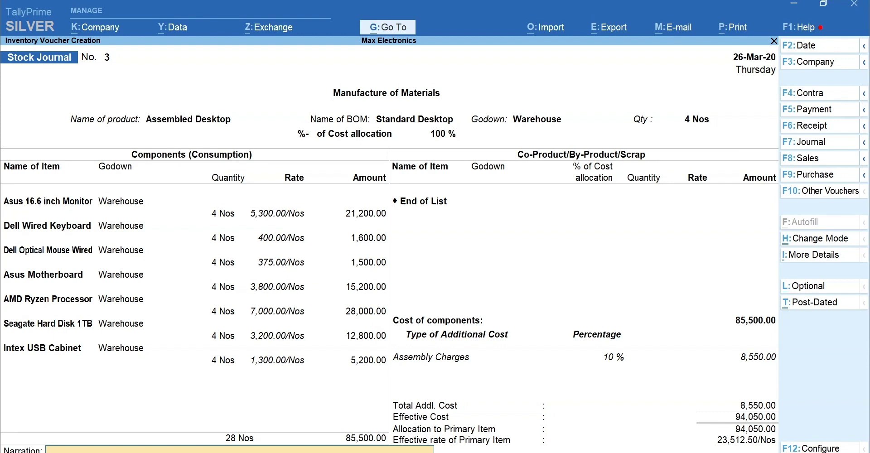
pyautogui.press('Return')
pyautogui.press('Return')
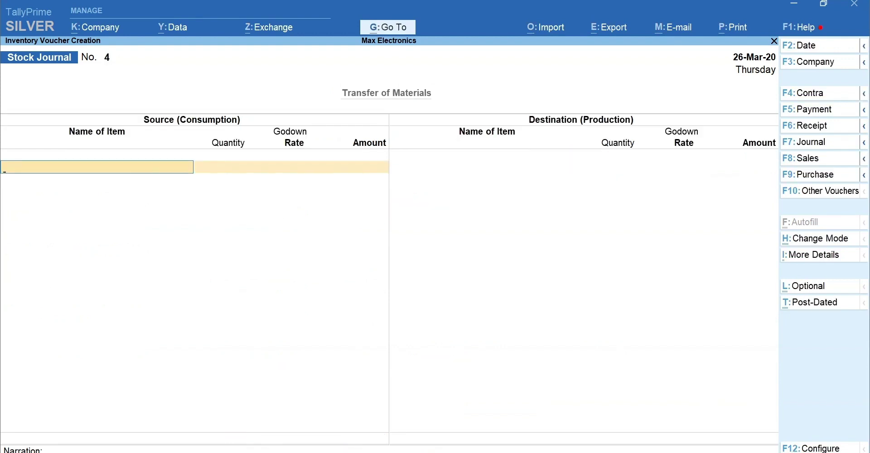